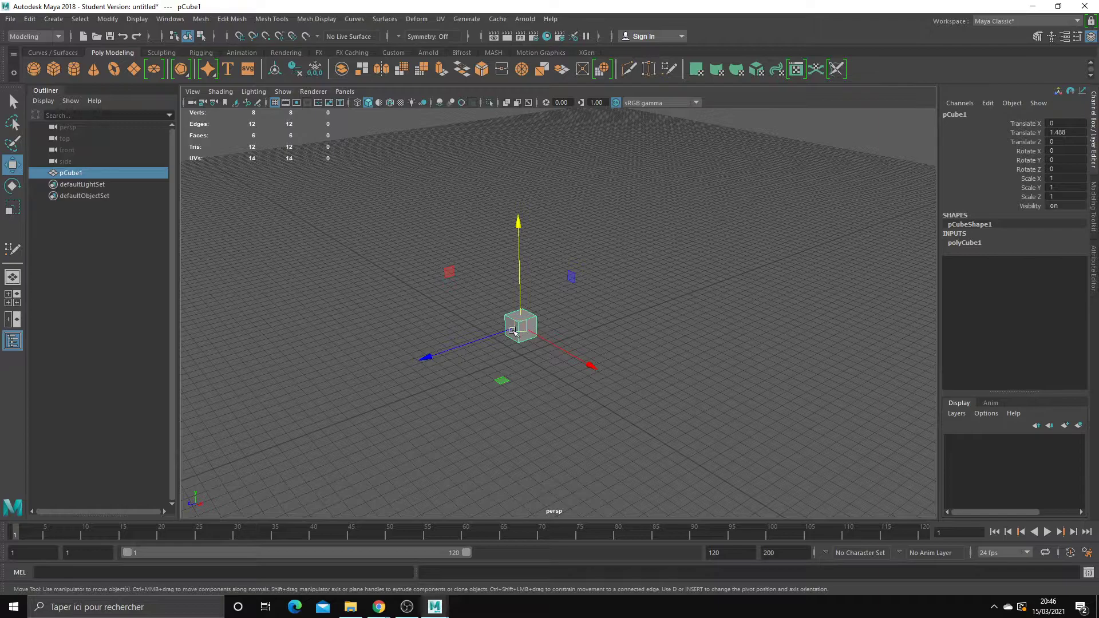
- Deselect the cube by picking empty space, and reselect it directly in the perspective view
{"action": "left_click", "coordinate": [535, 372]}
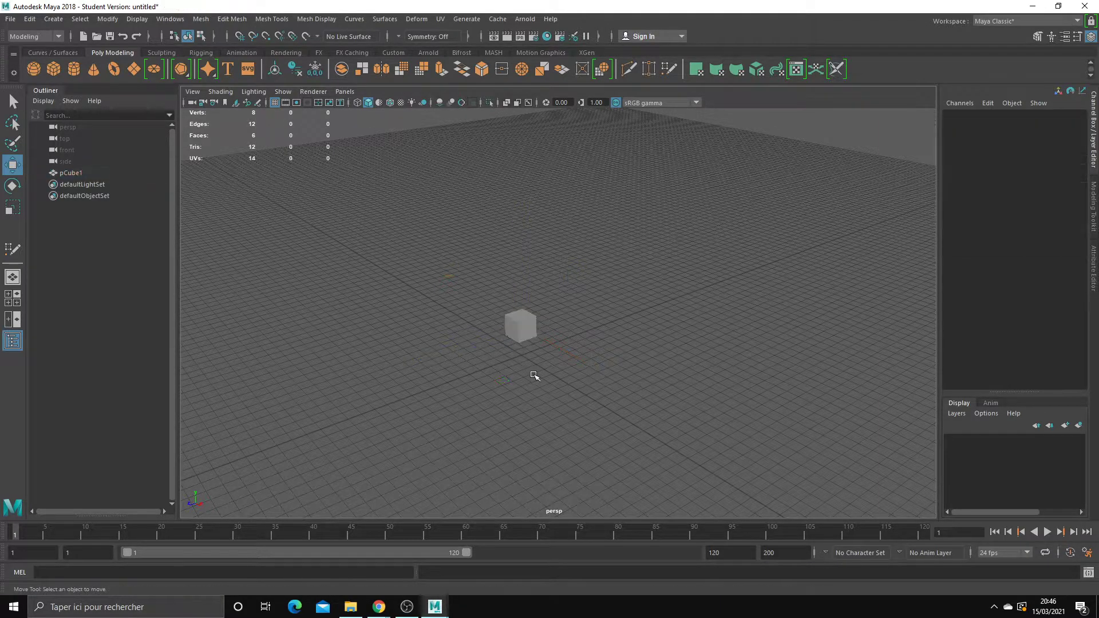
{"action": "left_click", "coordinate": [522, 337]}
{"action": "left_click", "coordinate": [540, 380]}
{"action": "left_click_drag", "start_coordinate": [570, 383], "coordinate": [564, 380], "text": "alt"}
{"action": "left_click", "coordinate": [522, 336]}
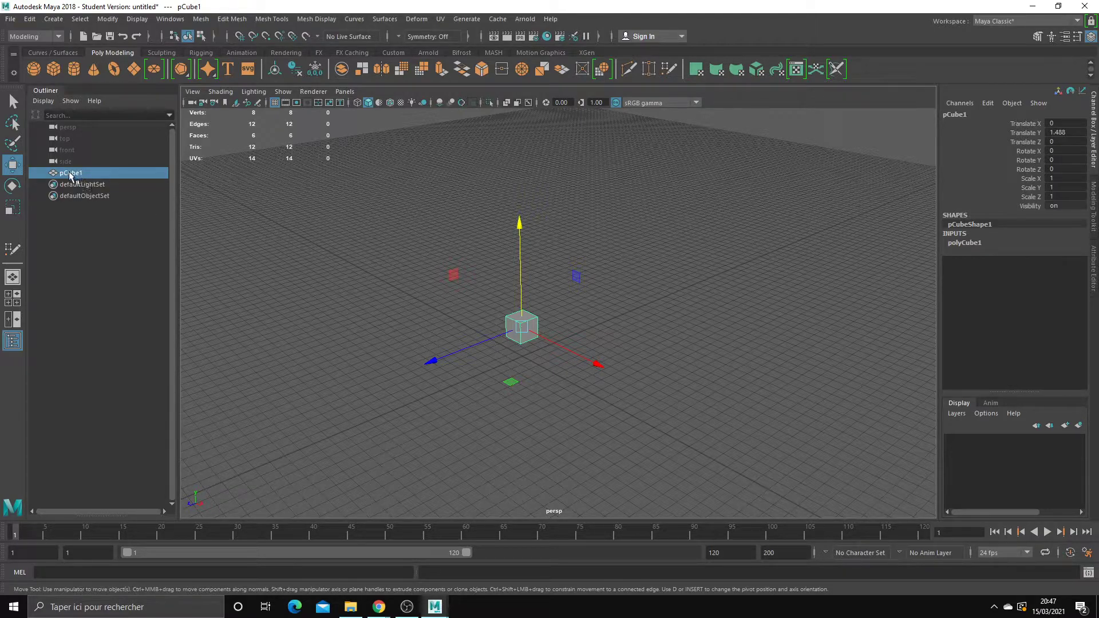
- Clear the selection and reselect pCube1 from the Outliner and in the viewport
{"action": "left_click", "coordinate": [100, 220]}
{"action": "left_click", "coordinate": [67, 173]}
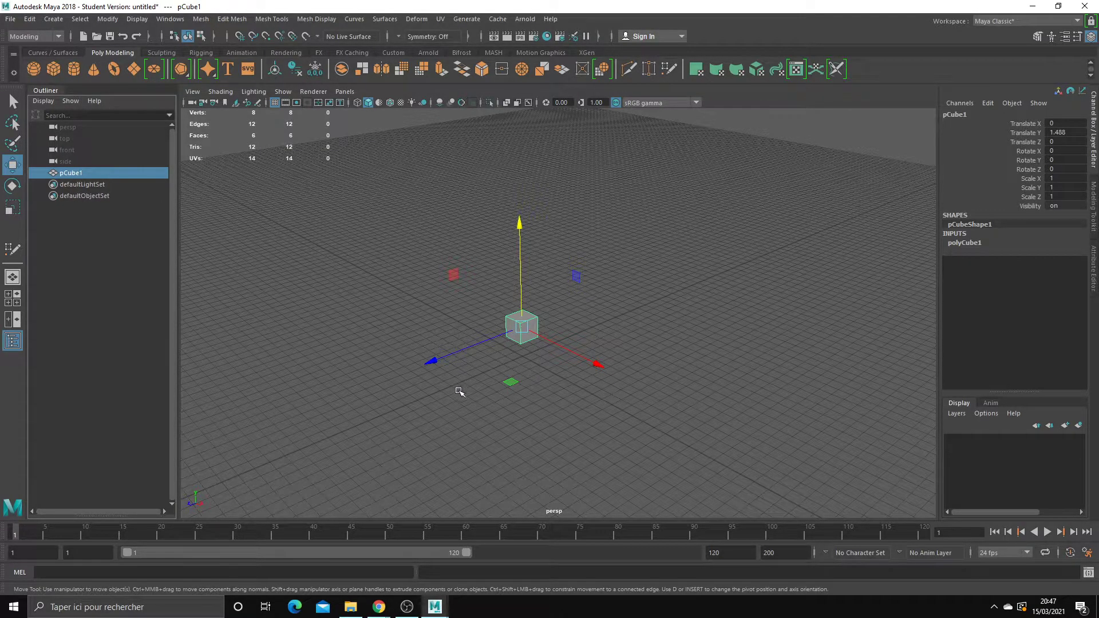
{"action": "left_click_drag", "start_coordinate": [585, 391], "coordinate": [558, 387], "text": "alt"}
{"action": "left_click", "coordinate": [547, 366]}
{"action": "left_click", "coordinate": [531, 331]}
{"action": "left_click_drag", "start_coordinate": [599, 346], "coordinate": [580, 342], "text": "alt"}
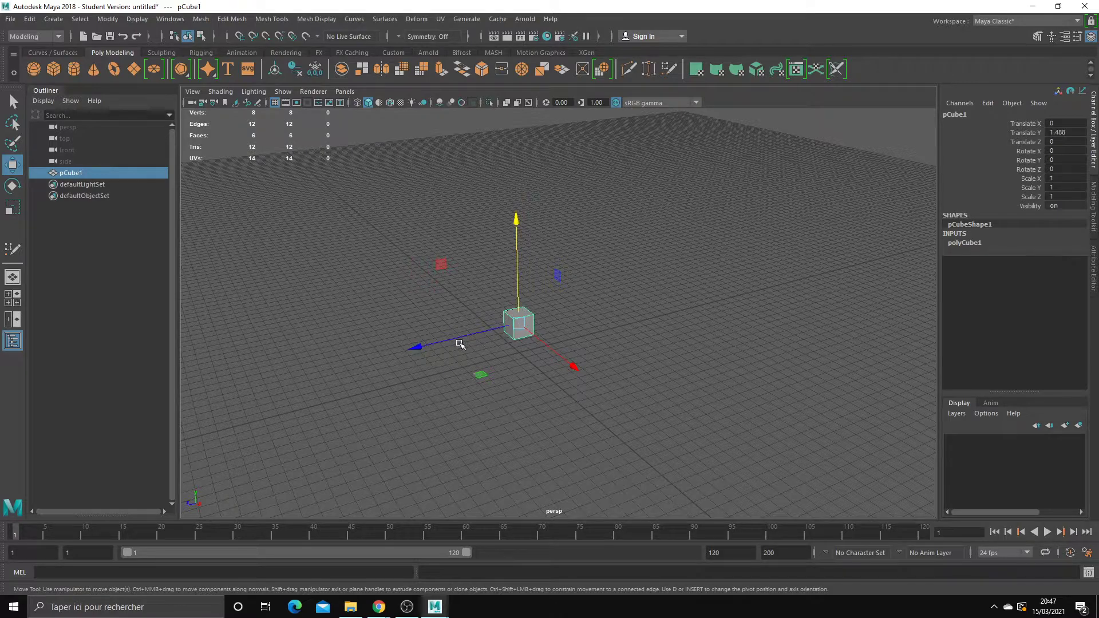
- Move the cube along each axis separately to about X -2.372, Y 4.526, Z -1.818
{"action": "left_click_drag", "start_coordinate": [418, 344], "coordinate": [474, 291]}
{"action": "left_click_drag", "start_coordinate": [601, 344], "coordinate": [585, 315]}
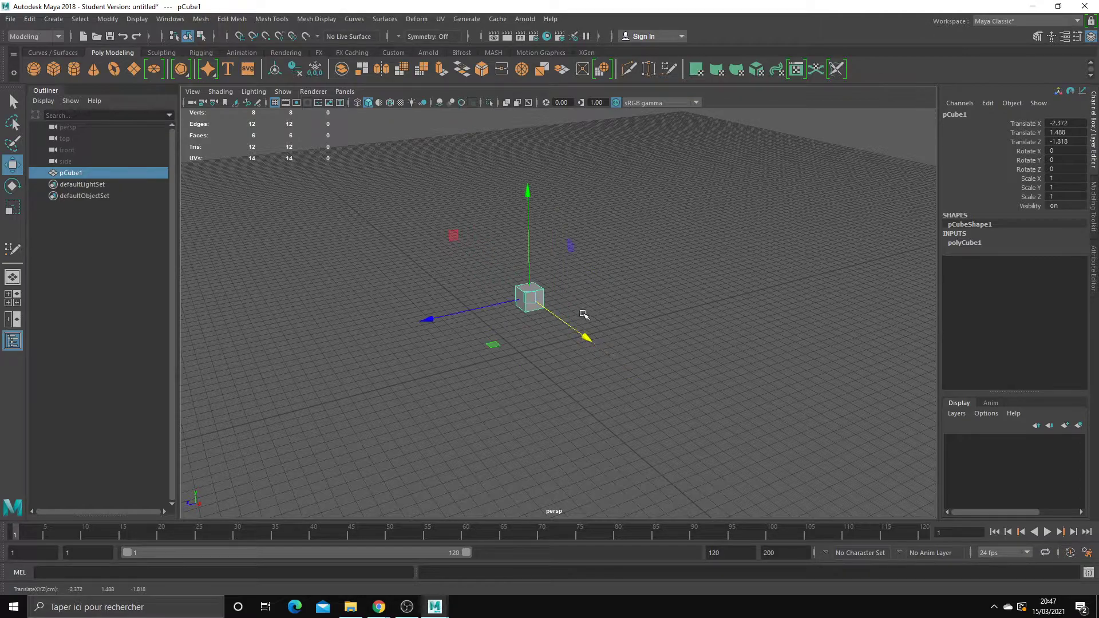
{"action": "left_click_drag", "start_coordinate": [533, 254], "coordinate": [516, 195]}
{"action": "left_click", "coordinate": [539, 342]}
{"action": "left_click", "coordinate": [524, 239]}
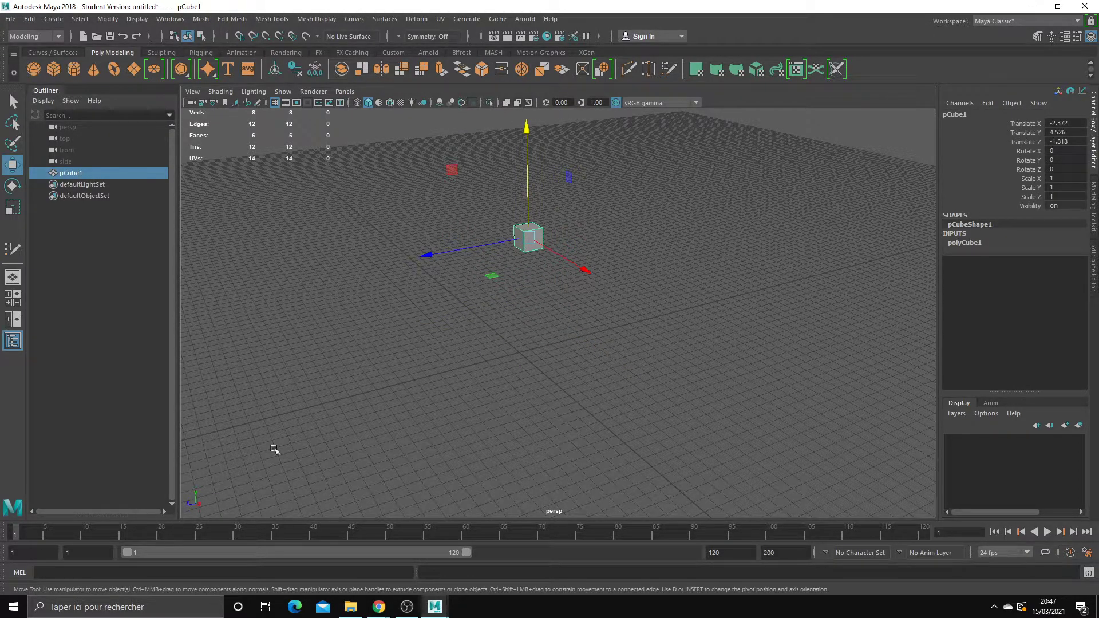
- Set the cube's Translate Z to exactly -10
{"action": "middle_click_drag", "start_coordinate": [737, 272], "coordinate": [721, 314], "text": "alt"}
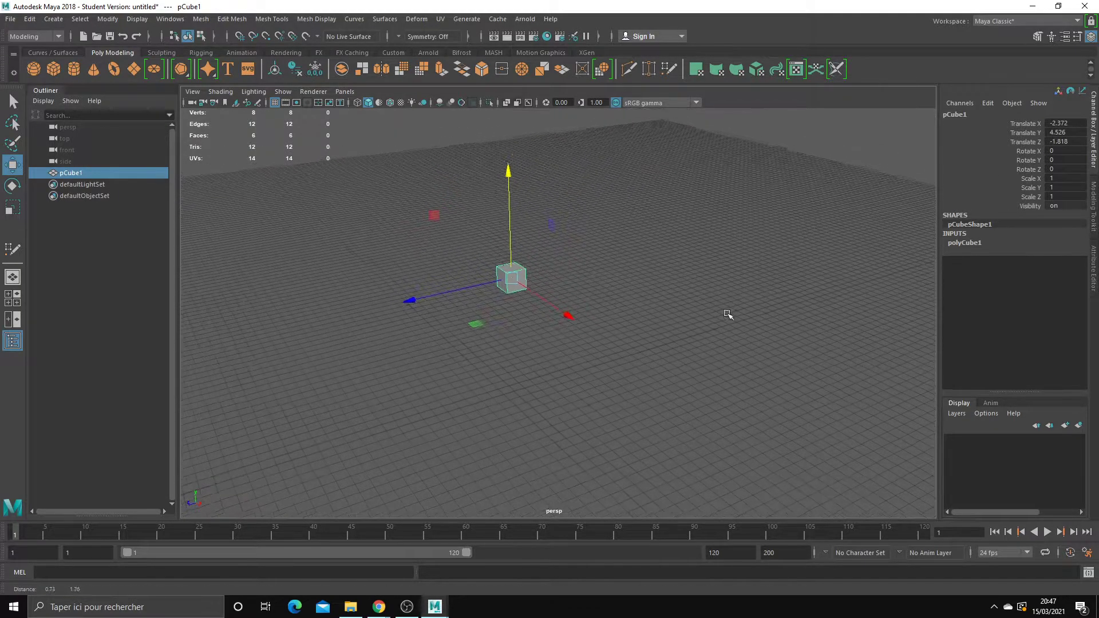
{"action": "left_click", "coordinate": [1067, 144]}
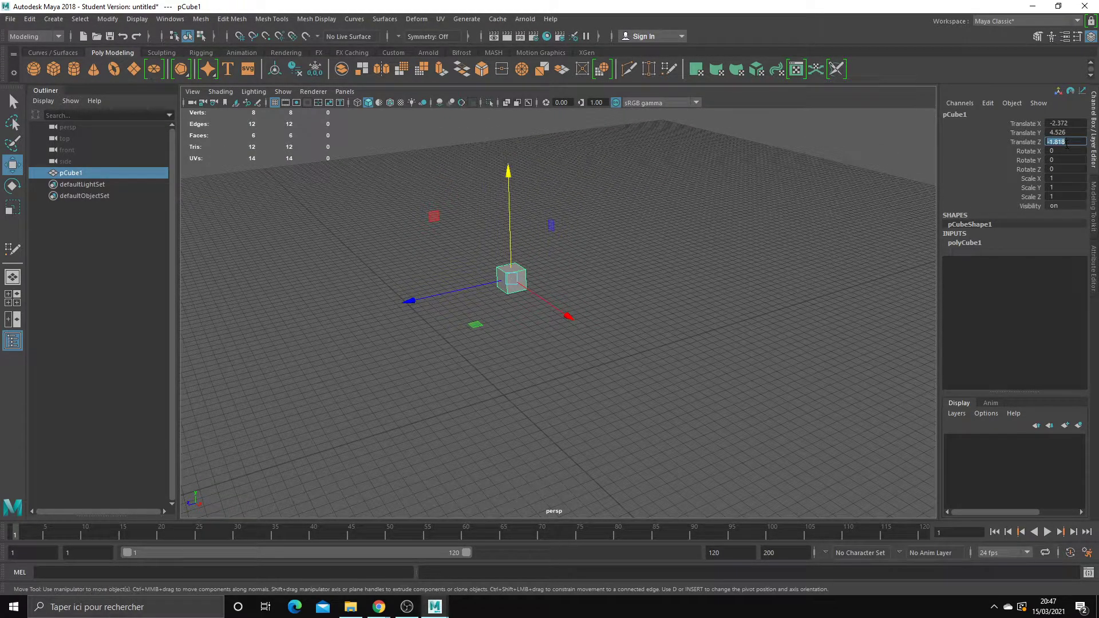
{"action": "type", "text": "-10"}
{"action": "key", "text": "Return"}
- Move the cube with the two-axis plane handles to about X 4.788, Y 8.108, Z -7.836
{"action": "left_click_drag", "start_coordinate": [705, 285], "coordinate": [477, 312], "text": "alt"}
{"action": "left_click_drag", "start_coordinate": [715, 321], "coordinate": [572, 363], "text": "alt"}
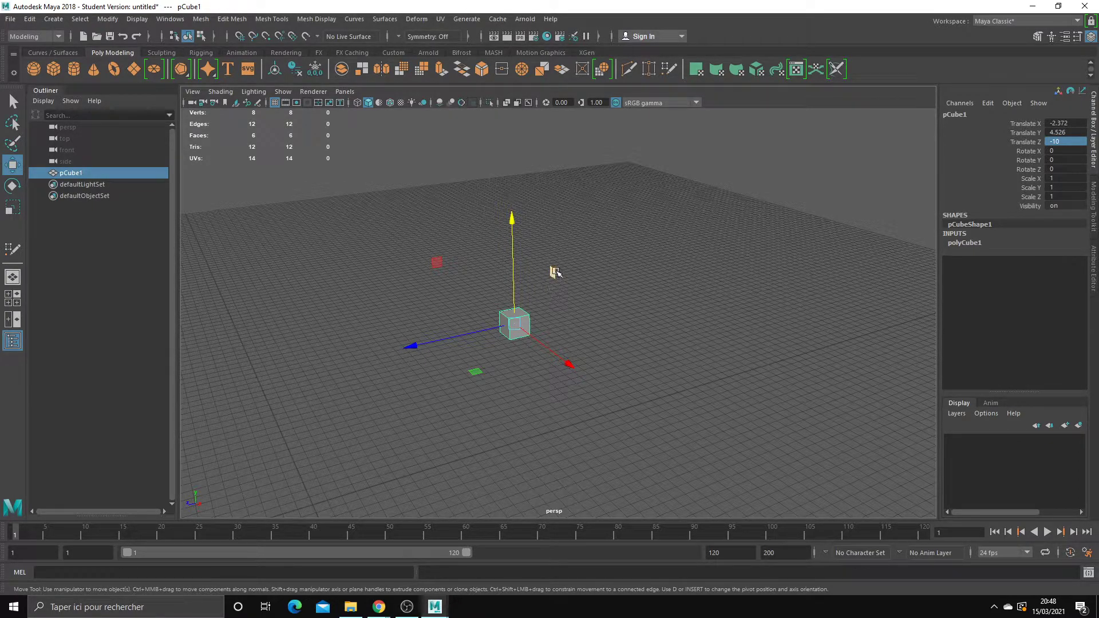
{"action": "left_click_drag", "start_coordinate": [554, 272], "coordinate": [612, 227]}
{"action": "mouse_move", "coordinate": [494, 217]}
{"action": "left_mouse_down"}
{"action": "mouse_move", "coordinate": [523, 238]}
{"action": "mouse_move", "coordinate": [507, 209]}
{"action": "left_mouse_up"}
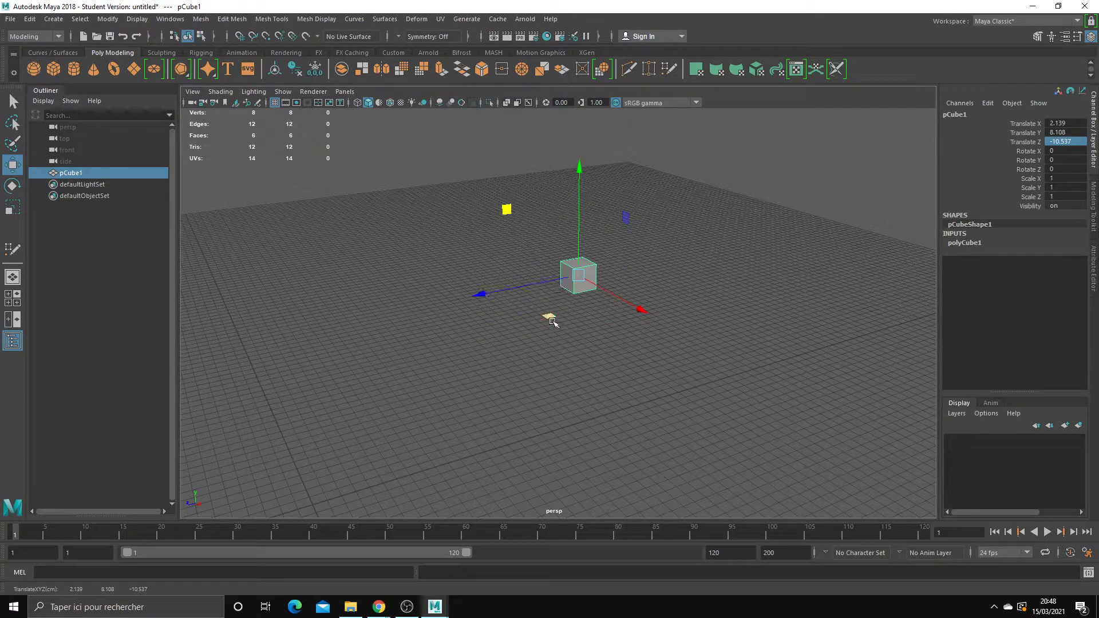
{"action": "left_click_drag", "start_coordinate": [552, 322], "coordinate": [527, 359]}
{"action": "left_click_drag", "start_coordinate": [545, 364], "coordinate": [571, 333], "text": "alt"}
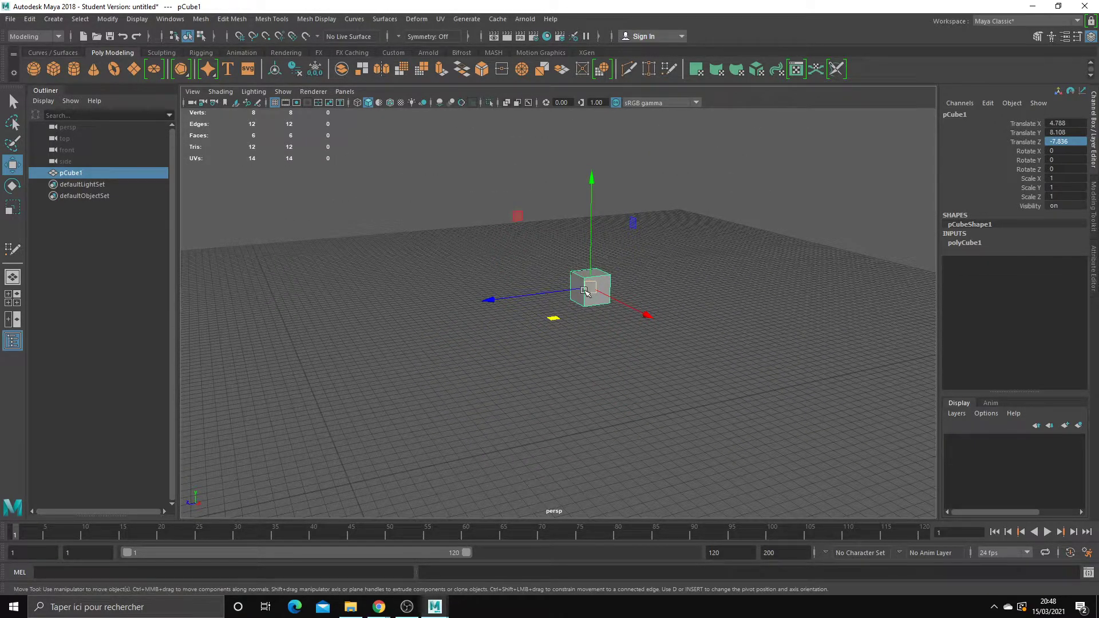
- Try a free move of the cube, undo it, and reposition the cube to about X 1.376, Y 3.579, Z -2.227
{"action": "left_click_drag", "start_coordinate": [586, 289], "coordinate": [550, 341]}
{"action": "key", "text": "ctrl+z"}
{"action": "middle_click_drag", "start_coordinate": [549, 341], "coordinate": [566, 292], "text": "alt"}
{"action": "left_click_drag", "start_coordinate": [520, 200], "coordinate": [477, 306]}
{"action": "left_click_drag", "start_coordinate": [585, 427], "coordinate": [492, 418]}
{"action": "left_click_drag", "start_coordinate": [492, 418], "coordinate": [512, 383], "text": "alt"}
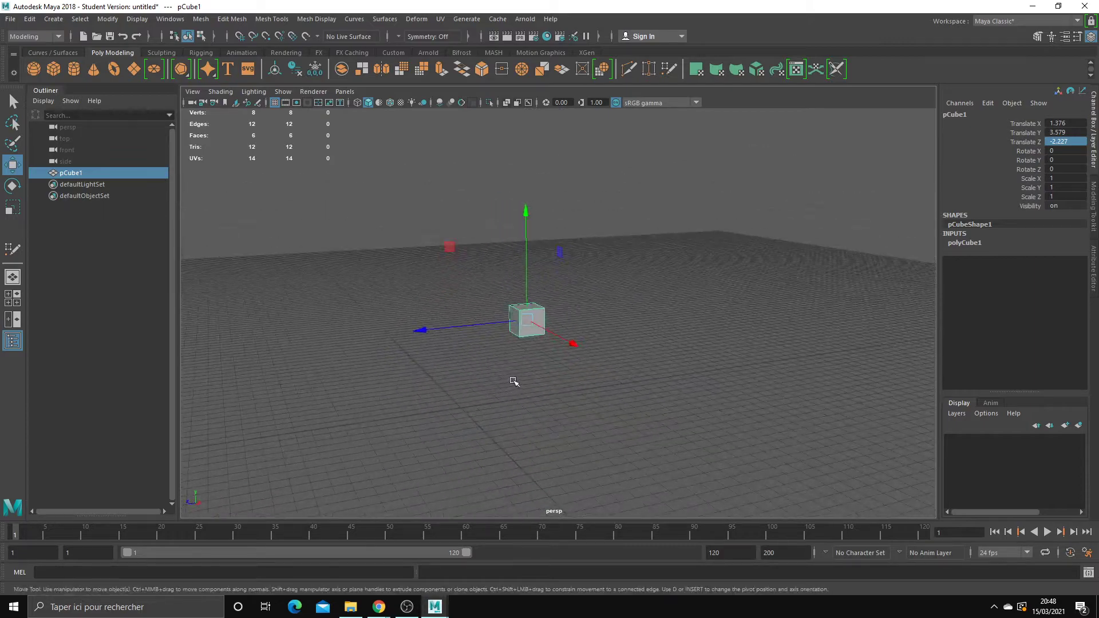
- Move the cube to about X 2.354, Y 4.119, Z -3.868 and keep it selected
{"action": "left_click_drag", "start_coordinate": [449, 246], "coordinate": [538, 328], "text": "alt"}
{"action": "left_click_drag", "start_coordinate": [568, 291], "coordinate": [548, 345]}
{"action": "left_click_drag", "start_coordinate": [577, 298], "coordinate": [577, 284]}
{"action": "left_click_drag", "start_coordinate": [596, 341], "coordinate": [579, 329], "text": "alt"}
{"action": "left_click", "coordinate": [576, 281]}
{"action": "left_click", "coordinate": [579, 301]}
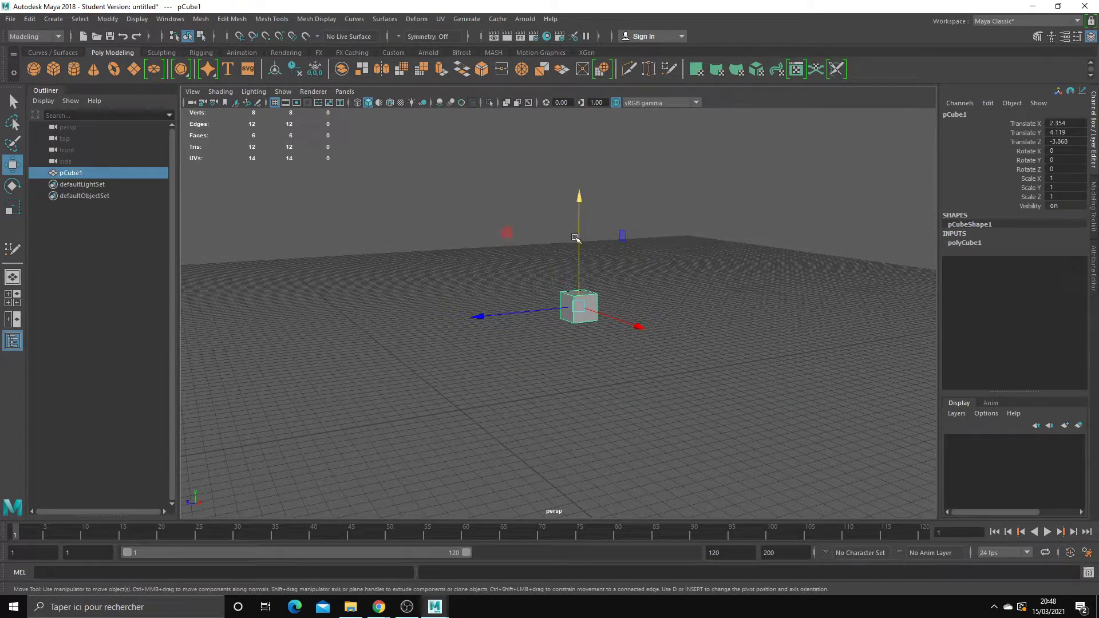
{"action": "left_click_drag", "start_coordinate": [567, 286], "coordinate": [530, 326], "text": "alt"}
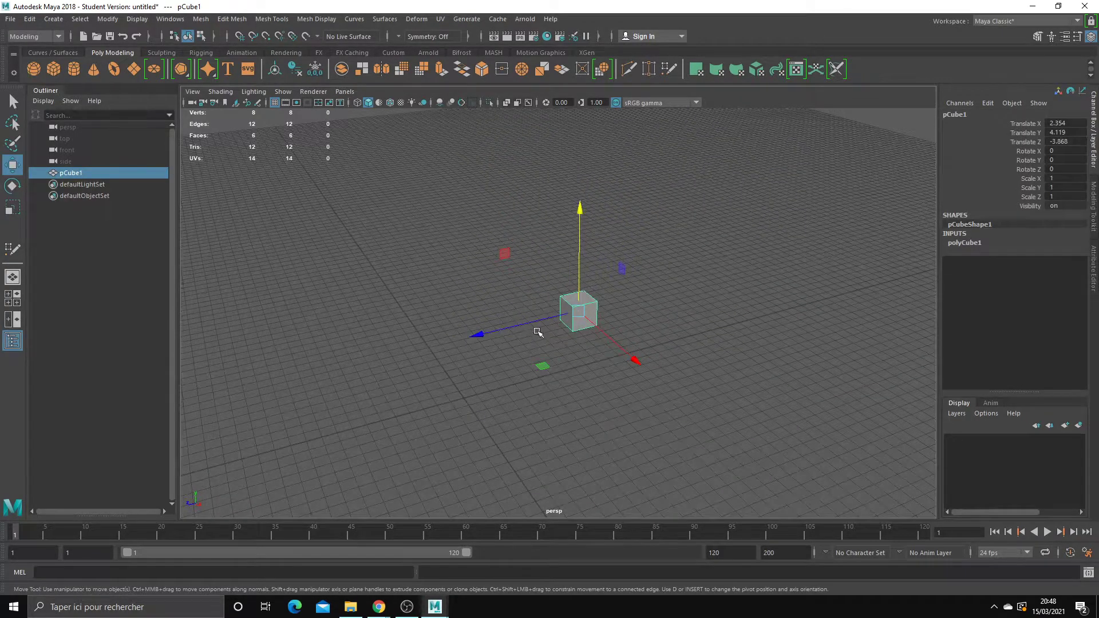
{"action": "left_click", "coordinate": [455, 314]}
{"action": "left_click", "coordinate": [576, 322]}
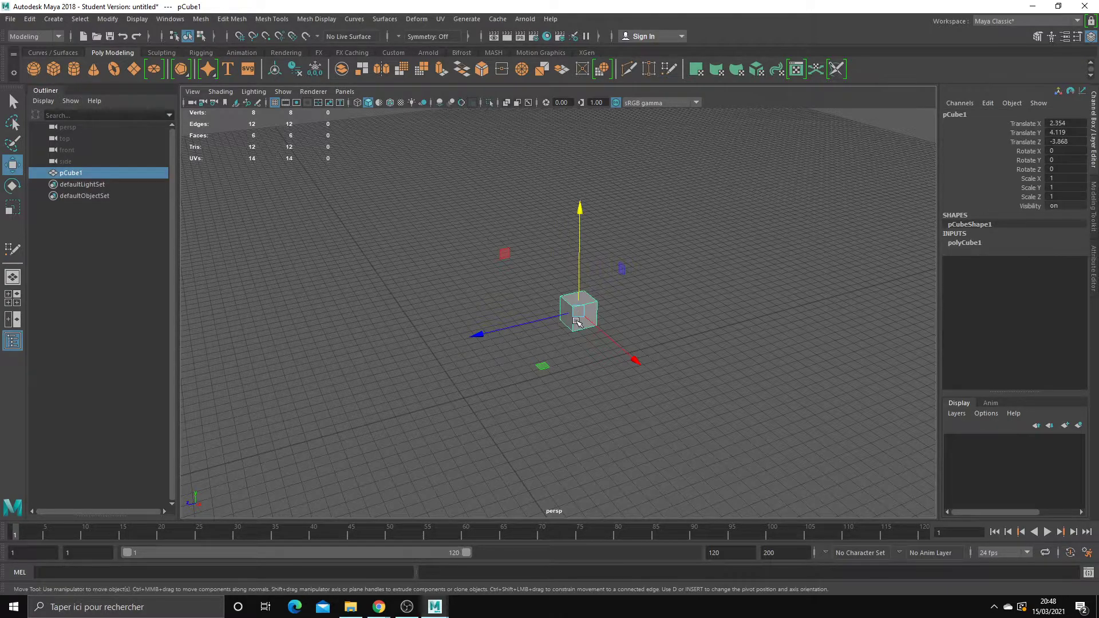
- Activate the Rotate, Scale and Move tools in turn to compare their manipulators on the cube
{"action": "left_click", "coordinate": [12, 187]}
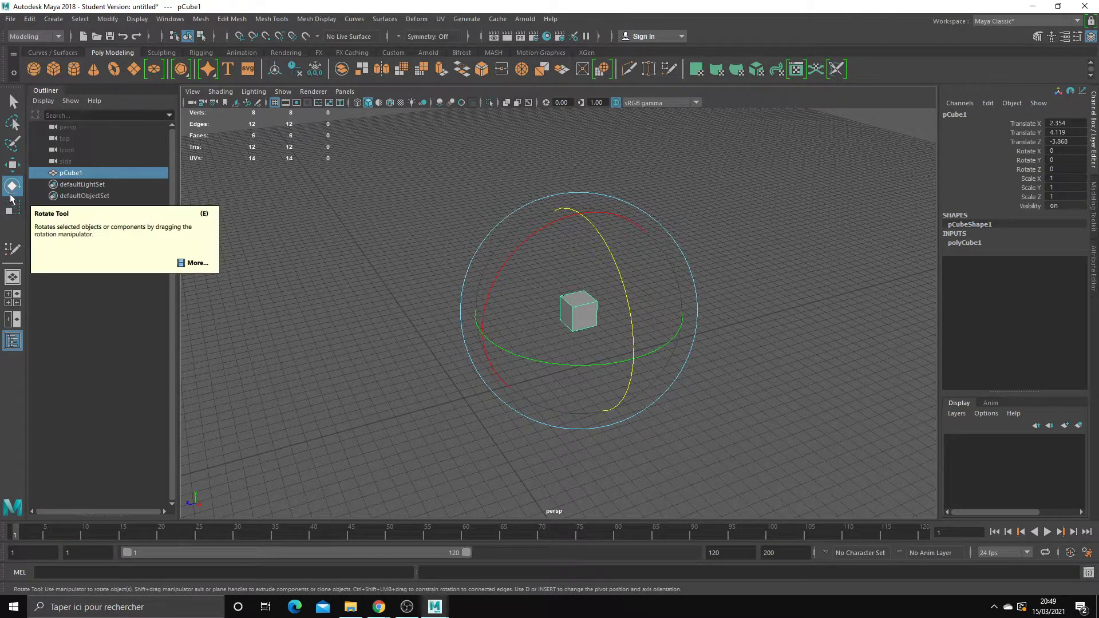
{"action": "left_click", "coordinate": [12, 209]}
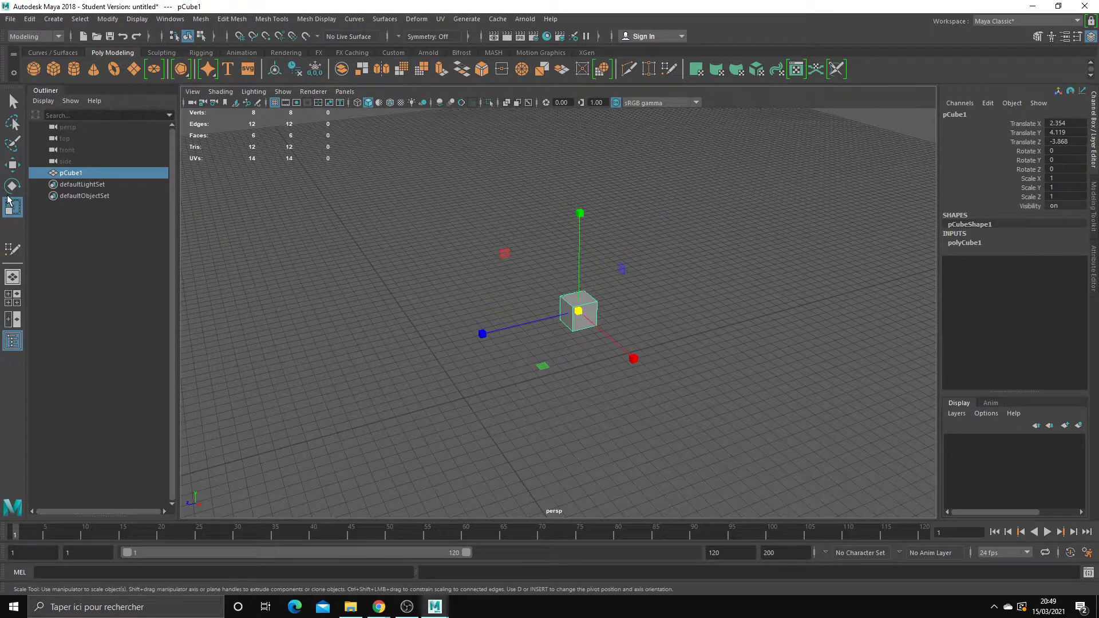
{"action": "left_click", "coordinate": [12, 165]}
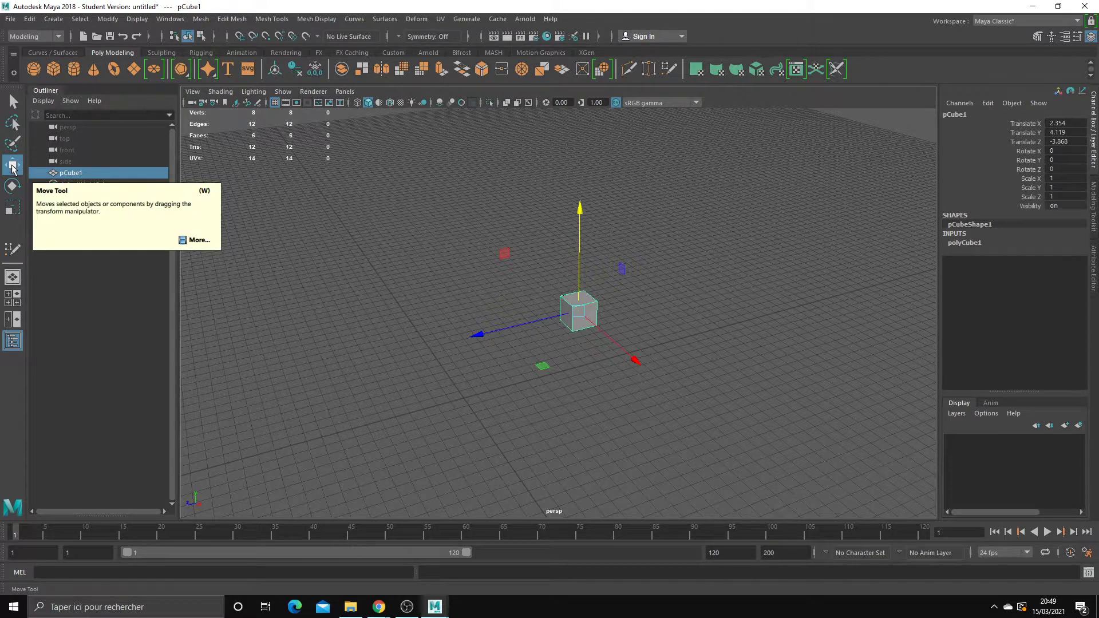
{"action": "left_click", "coordinate": [12, 187]}
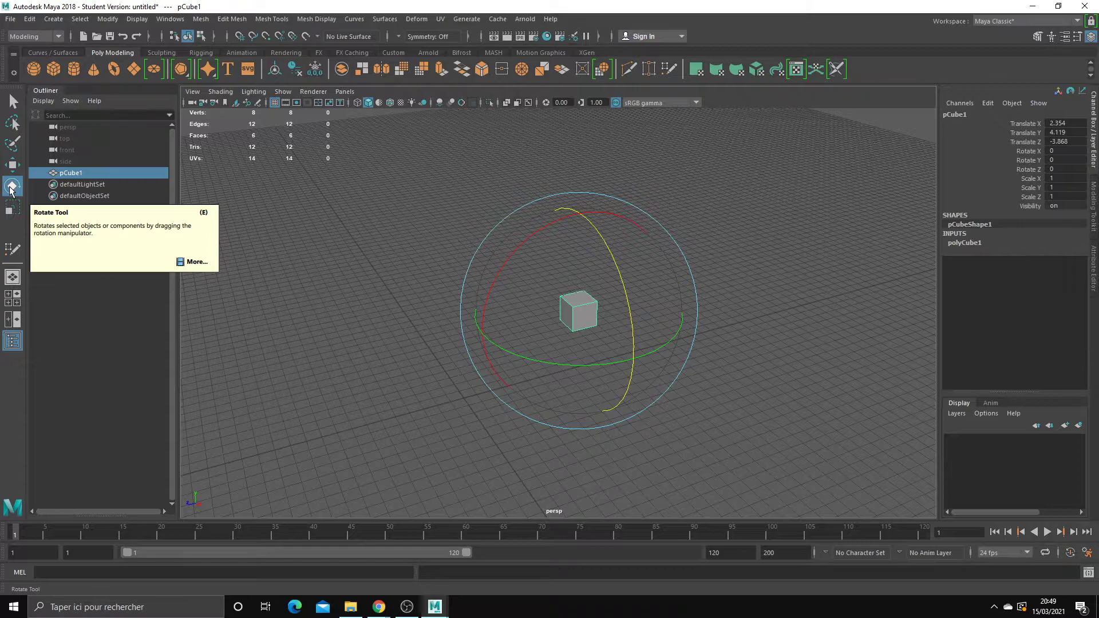
{"action": "left_click", "coordinate": [13, 210]}
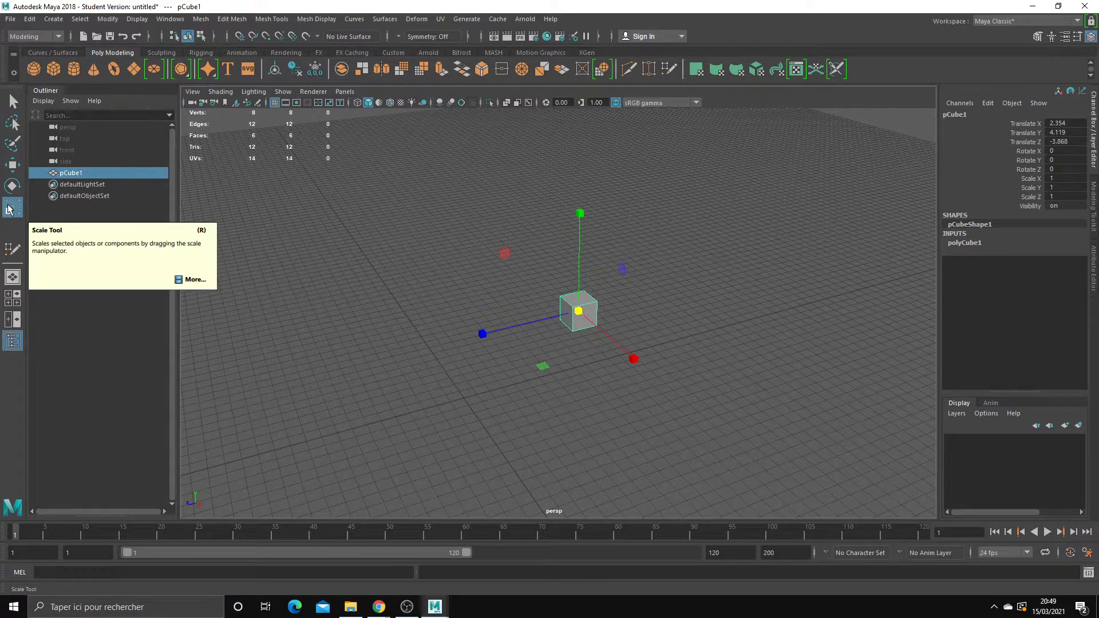
- Reselect the cube and cycle repeatedly through the Move, Rotate and Scale tools to examine their manipulators
{"action": "left_click", "coordinate": [501, 315]}
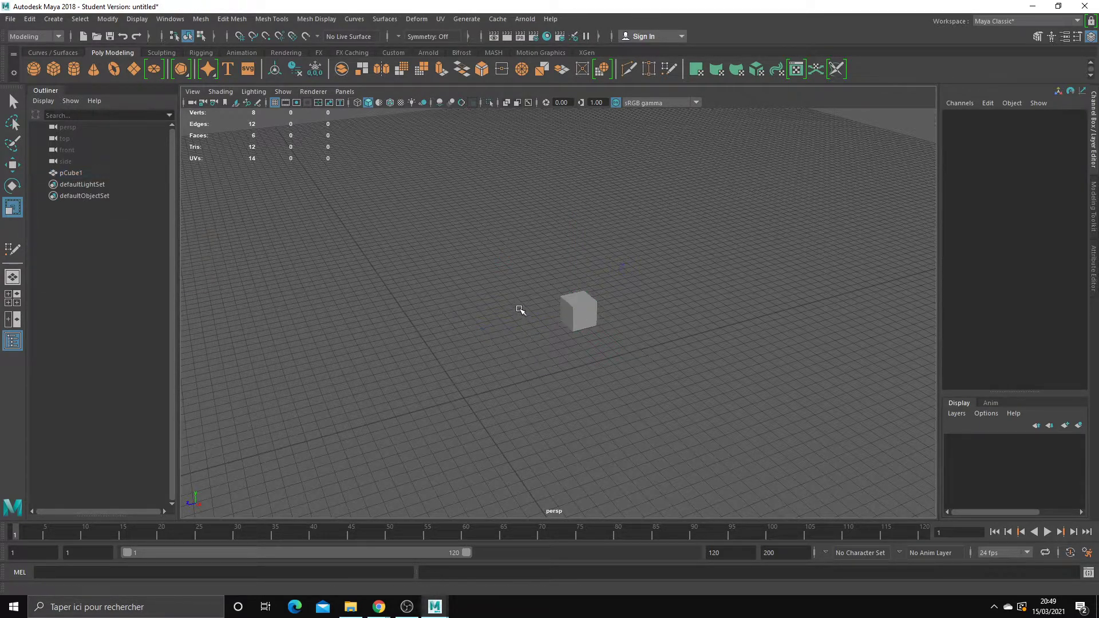
{"action": "left_click", "coordinate": [588, 312]}
{"action": "key", "text": "w"}
{"action": "key", "text": "e"}
{"action": "key", "text": "w"}
{"action": "key", "text": "w"}
{"action": "key", "text": "e"}
{"action": "key", "text": "r"}
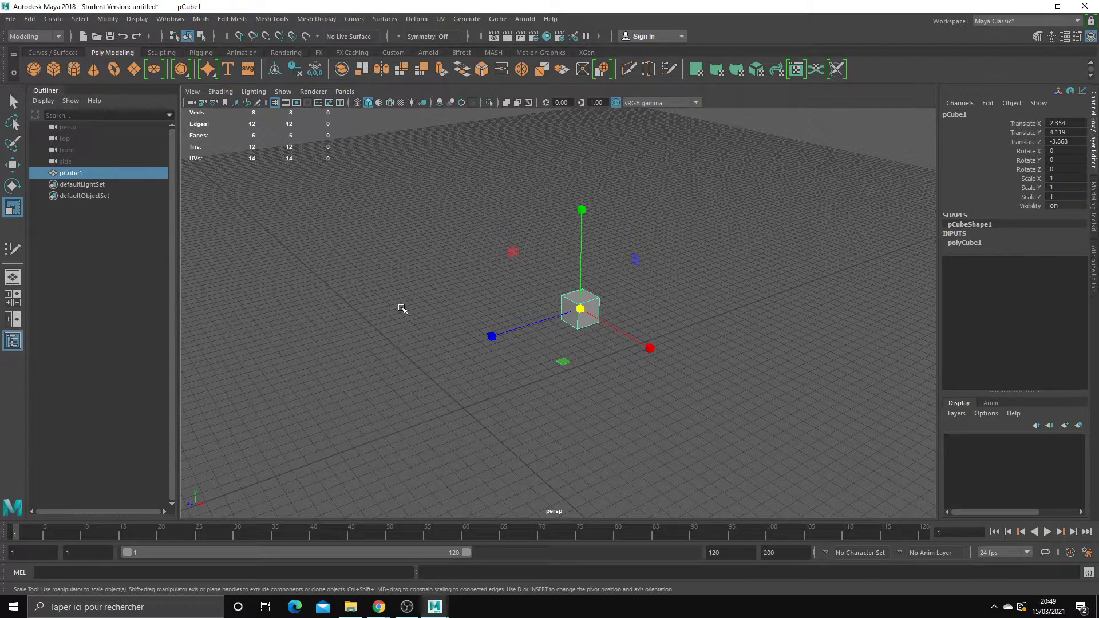
{"action": "key", "text": "w"}
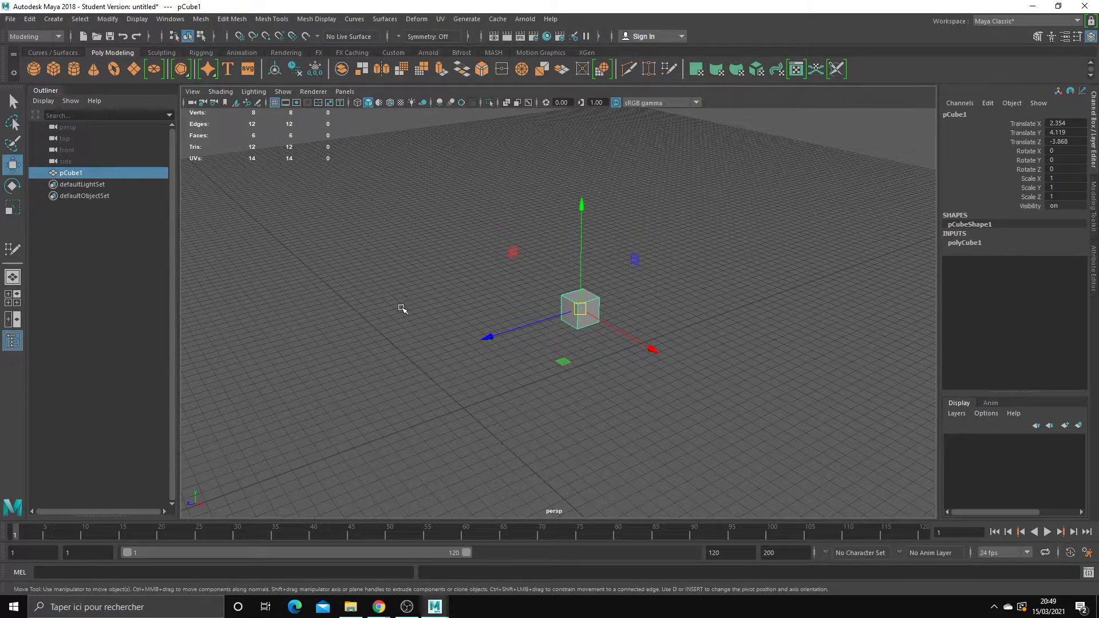
{"action": "key", "text": "e"}
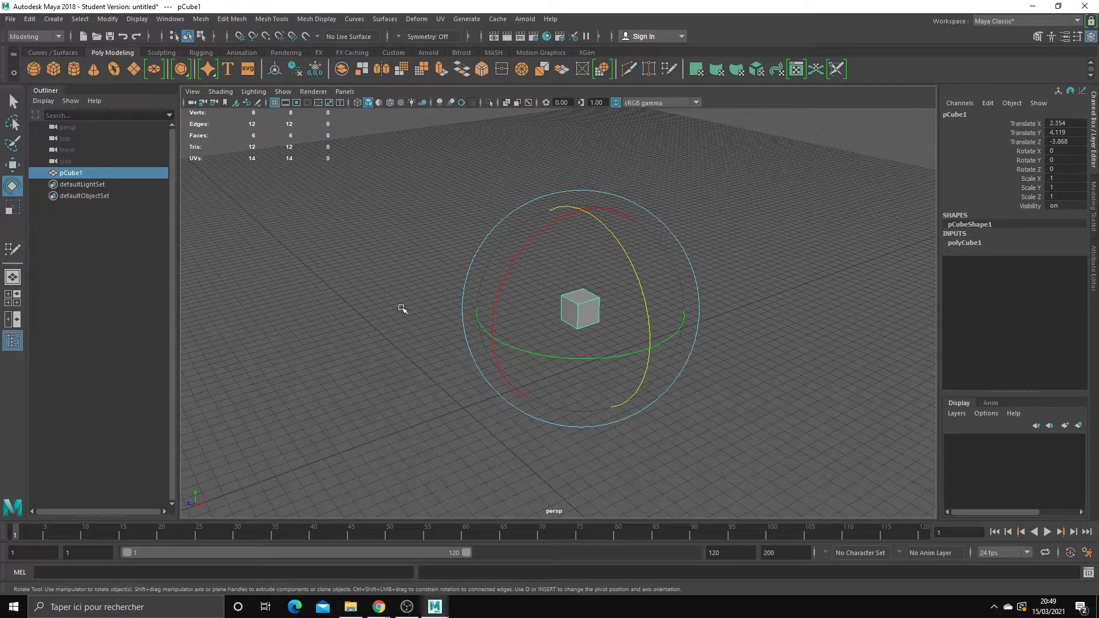
{"action": "key", "text": "r"}
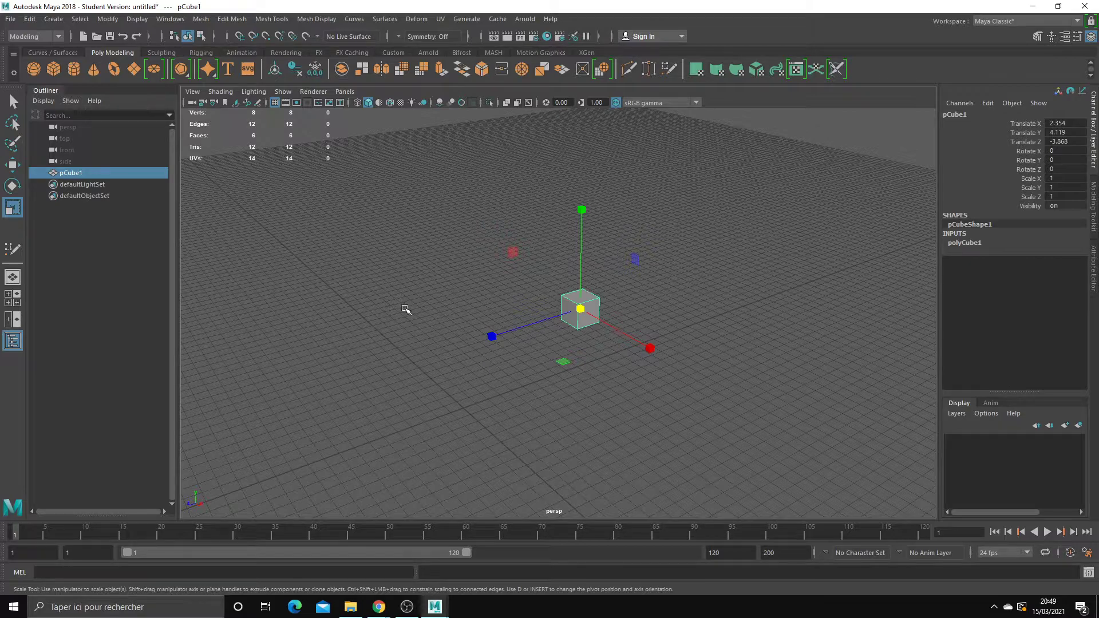
{"action": "key", "text": "w"}
{"action": "key", "text": "e"}
{"action": "key", "text": "w"}
- Try rotating the cube around its Y axis and freely around all axes, undoing each rotation
{"action": "left_click", "coordinate": [12, 165]}
{"action": "left_click", "coordinate": [16, 183]}
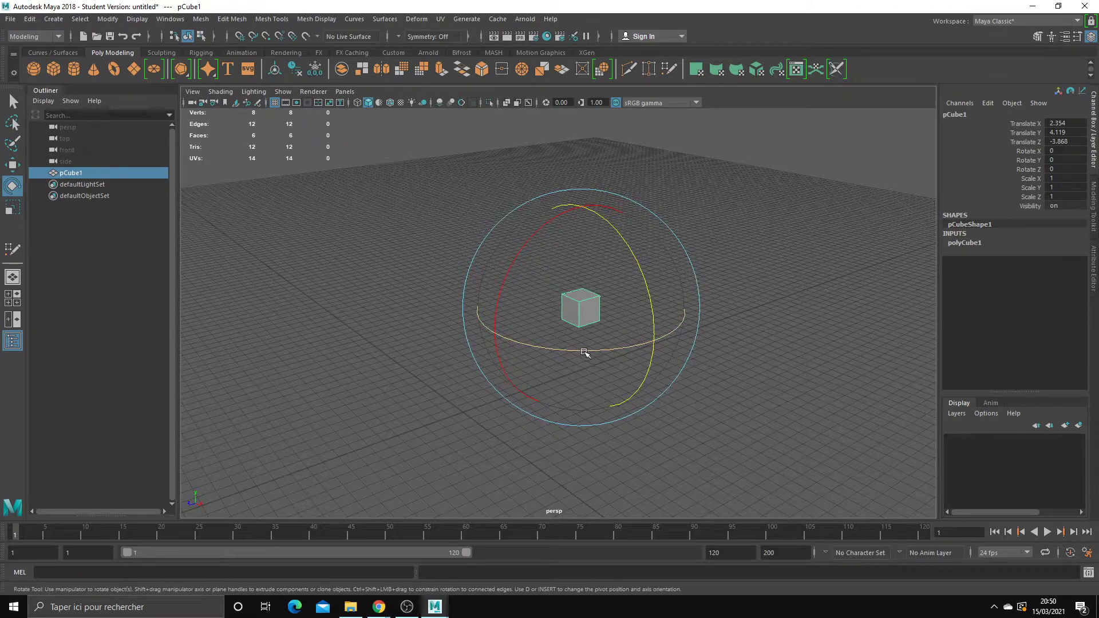
{"action": "left_click_drag", "start_coordinate": [584, 352], "coordinate": [547, 359]}
{"action": "key", "text": "ctrl+z"}
{"action": "left_click_drag", "start_coordinate": [559, 215], "coordinate": [522, 327]}
{"action": "key", "text": "ctrl+z"}
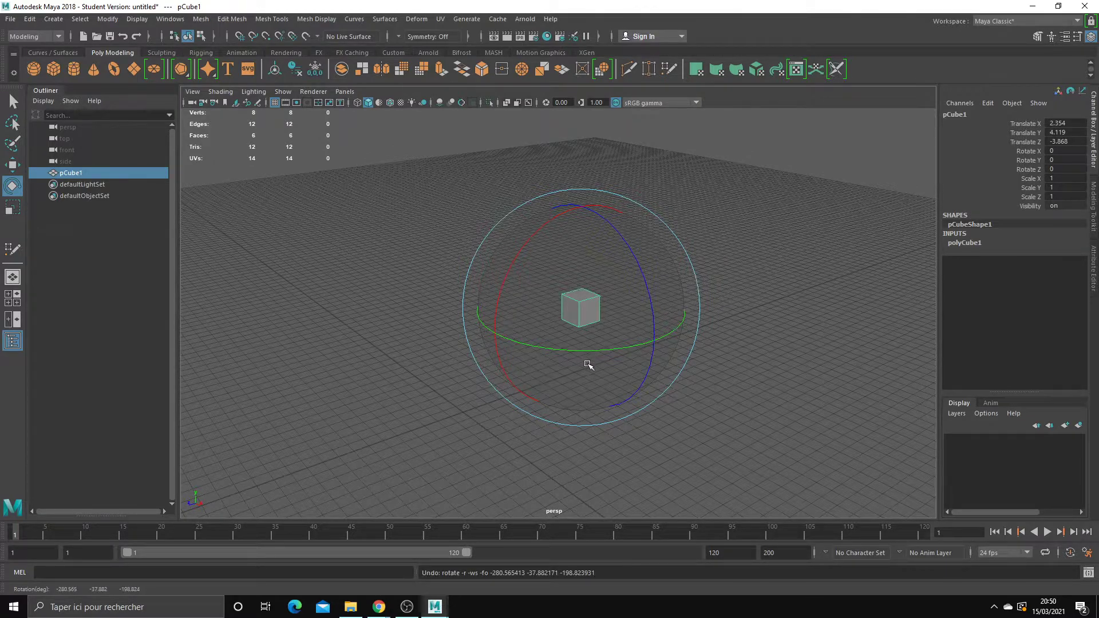
- Try scaling the cube along Z, undo it, and stretch the cube along X to a scale of about 2.399
{"action": "key", "text": "r"}
{"action": "left_click_drag", "start_coordinate": [685, 318], "coordinate": [644, 335], "text": "alt"}
{"action": "left_click_drag", "start_coordinate": [481, 336], "coordinate": [321, 372]}
{"action": "key", "text": "ctrl+z"}
{"action": "left_click_drag", "start_coordinate": [600, 342], "coordinate": [524, 327]}
{"action": "left_click_drag", "start_coordinate": [624, 360], "coordinate": [784, 453]}
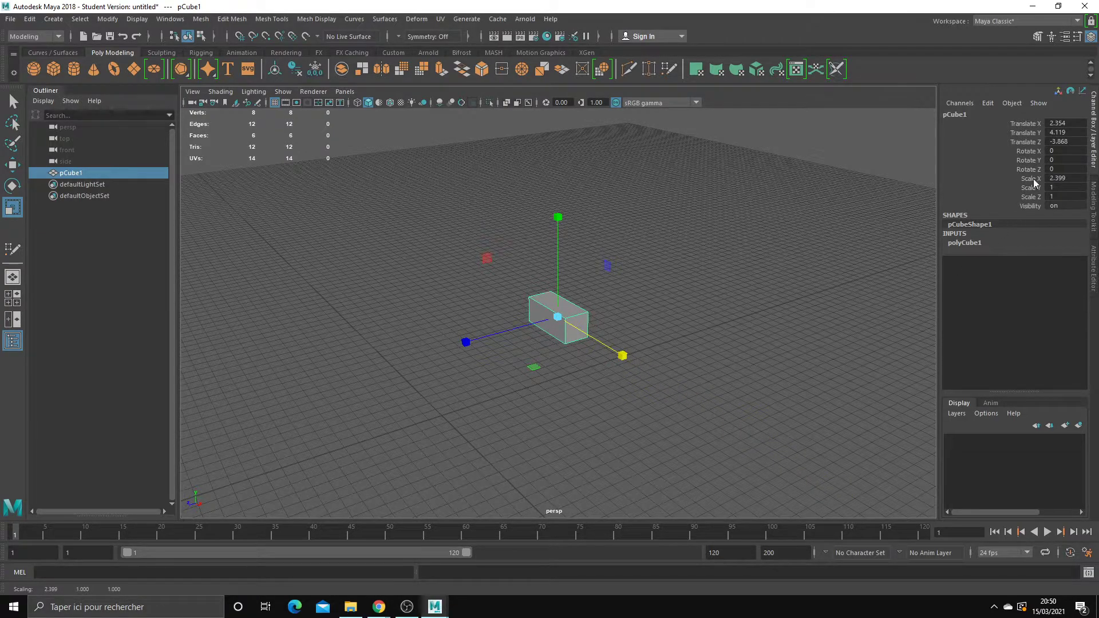
{"action": "left_click", "coordinate": [599, 333]}
{"action": "left_click", "coordinate": [559, 314]}
- Stretch the cube along Y into a tall block with a scale of about 5.55
{"action": "left_click_drag", "start_coordinate": [558, 217], "coordinate": [566, 60]}
{"action": "left_click_drag", "start_coordinate": [559, 258], "coordinate": [546, 191]}
{"action": "mouse_move", "coordinate": [570, 275]}
{"action": "left_mouse_down", "text": "alt"}
{"action": "mouse_move", "coordinate": [574, 263]}
{"action": "mouse_move", "coordinate": [644, 261]}
{"action": "mouse_move", "coordinate": [511, 288]}
{"action": "mouse_move", "coordinate": [576, 272]}
{"action": "left_mouse_up", "text": "alt"}
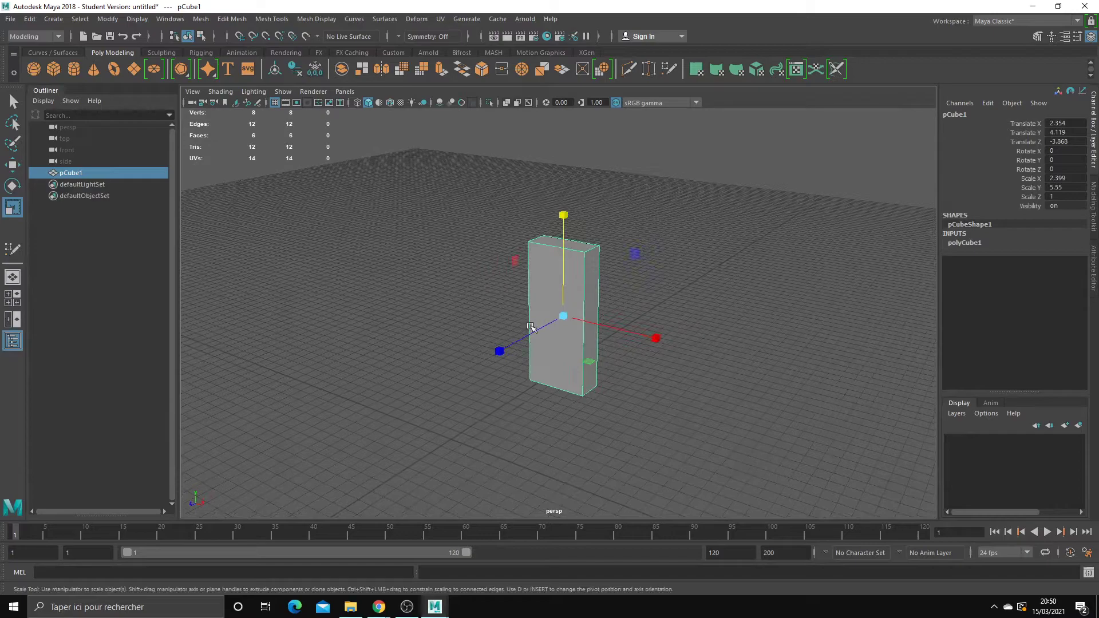
{"action": "left_click_drag", "start_coordinate": [611, 332], "coordinate": [588, 334], "text": "alt"}
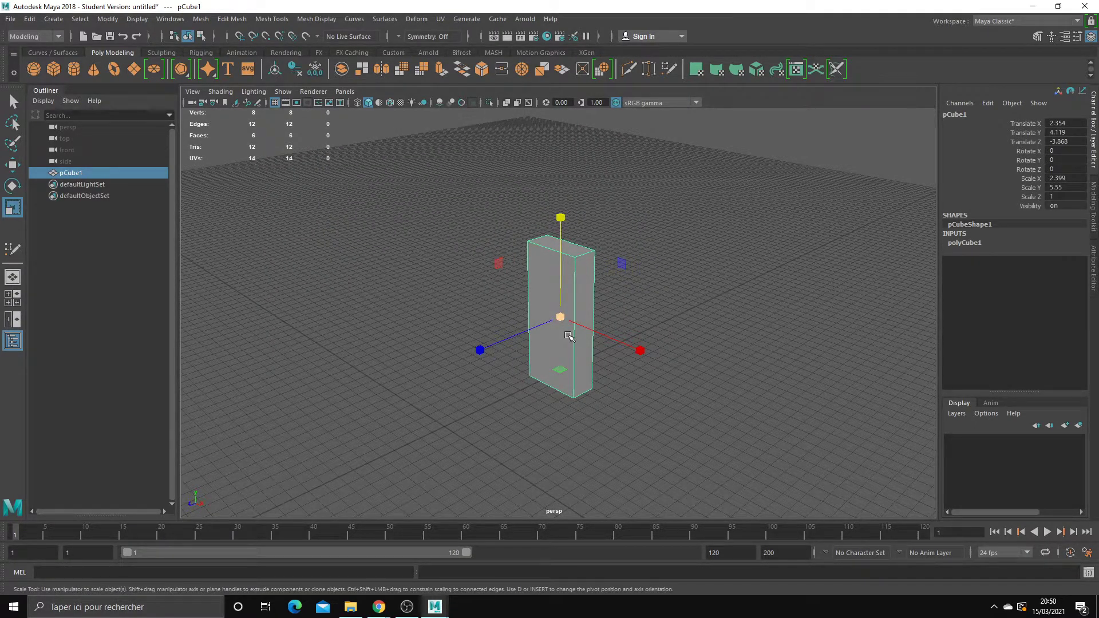
- Try rotating the tall block around its centre pivot and undo the rotation
{"action": "key", "text": "w"}
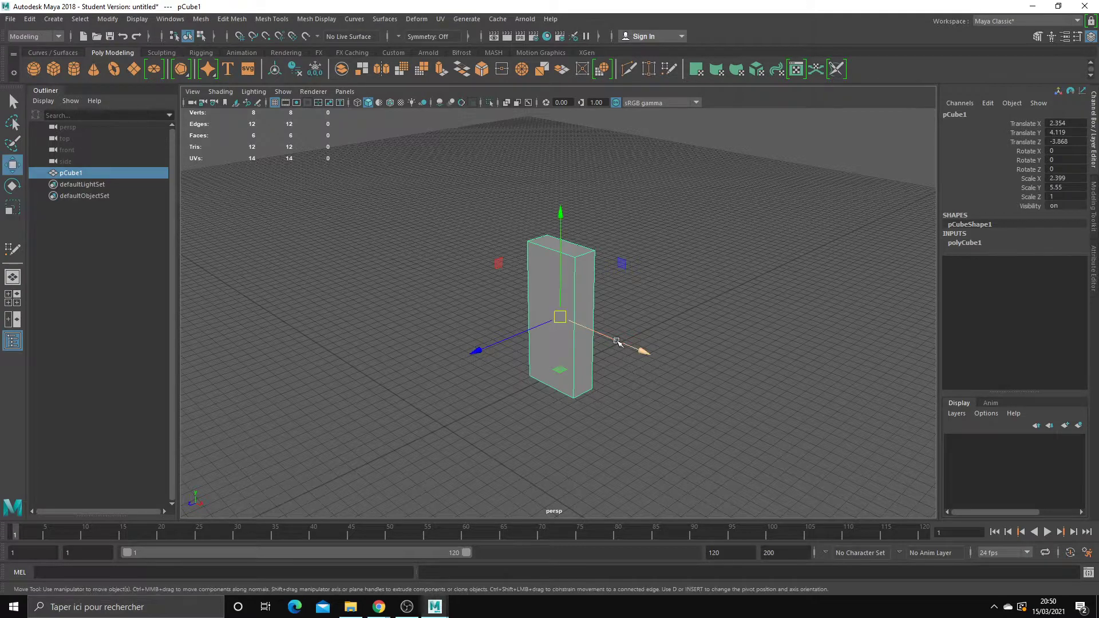
{"action": "left_click_drag", "start_coordinate": [596, 331], "coordinate": [596, 355], "text": "alt"}
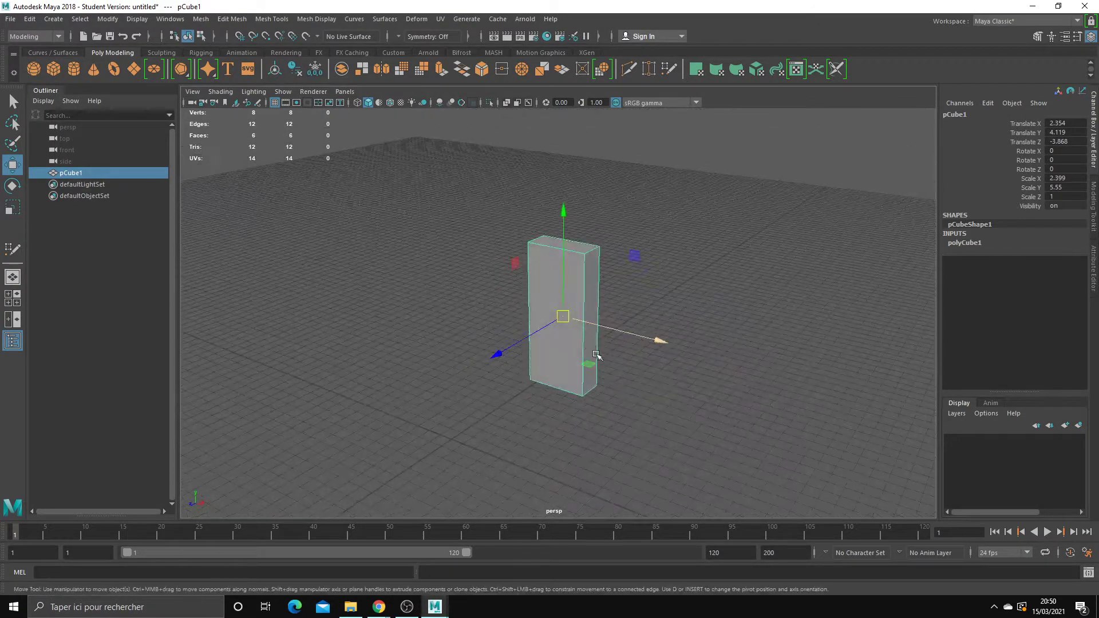
{"action": "left_click_drag", "start_coordinate": [312, 274], "coordinate": [504, 338], "text": "alt"}
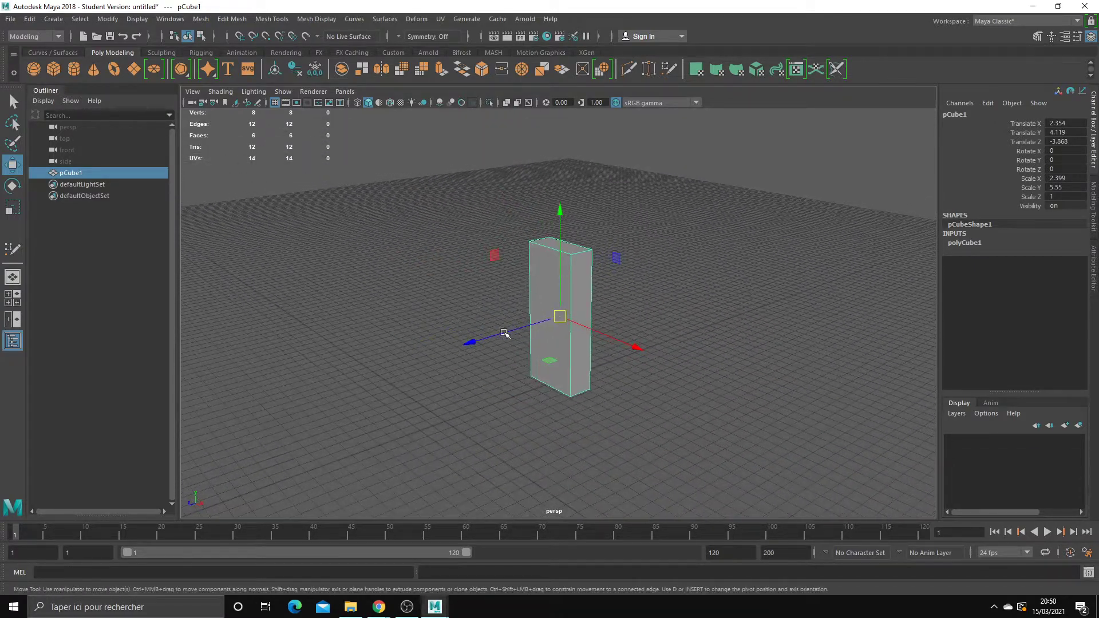
{"action": "scroll", "coordinate": [563, 322], "scroll_direction": "up", "scroll_amount": 3}
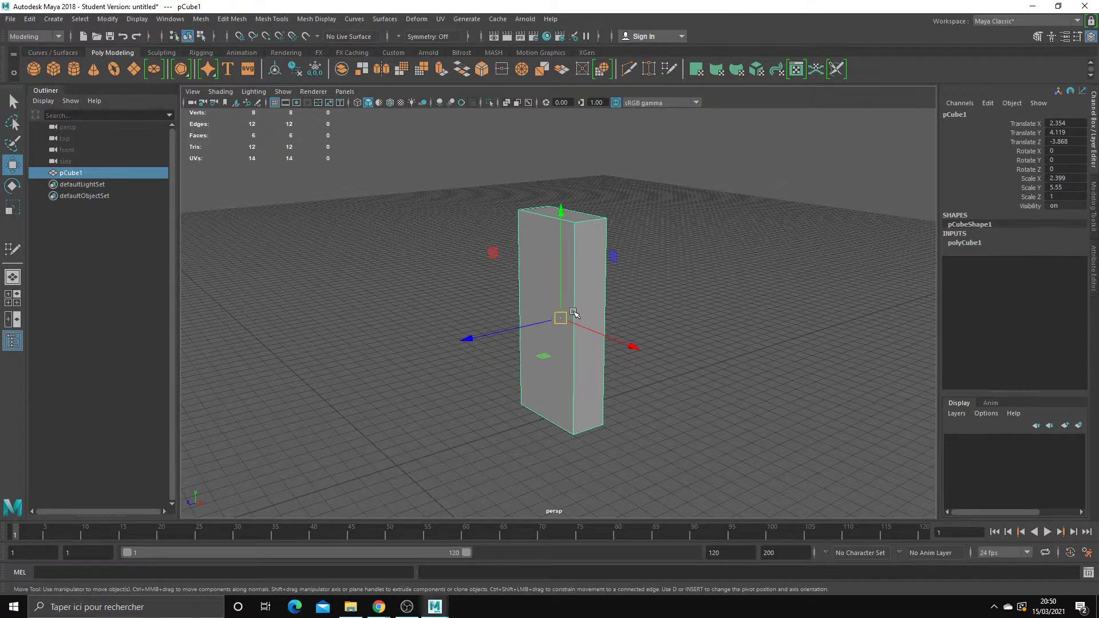
{"action": "key", "text": "e"}
{"action": "key", "text": "w"}
{"action": "left_click_drag", "start_coordinate": [627, 303], "coordinate": [623, 326], "text": "alt"}
{"action": "key", "text": "e"}
{"action": "mouse_move", "coordinate": [510, 245]}
{"action": "left_mouse_down"}
{"action": "mouse_move", "coordinate": [404, 326]}
{"action": "mouse_move", "coordinate": [454, 275]}
{"action": "mouse_move", "coordinate": [515, 251]}
{"action": "left_mouse_up"}
{"action": "key", "text": "ctrl+z"}
- Move only the tall block's pivot about 3.27 units along the Z axis, out beyond its broad face
{"action": "key", "text": "w"}
{"action": "left_click_drag", "start_coordinate": [758, 359], "coordinate": [621, 314], "text": "alt"}
{"action": "key", "text": "d"}
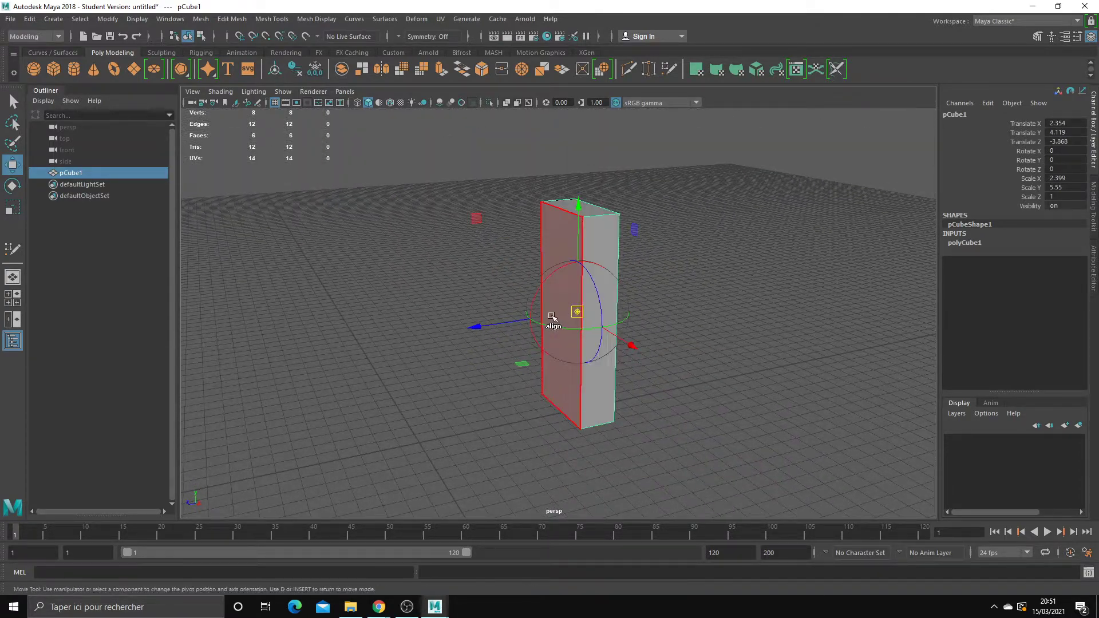
{"action": "left_click_drag", "start_coordinate": [504, 319], "coordinate": [380, 339]}
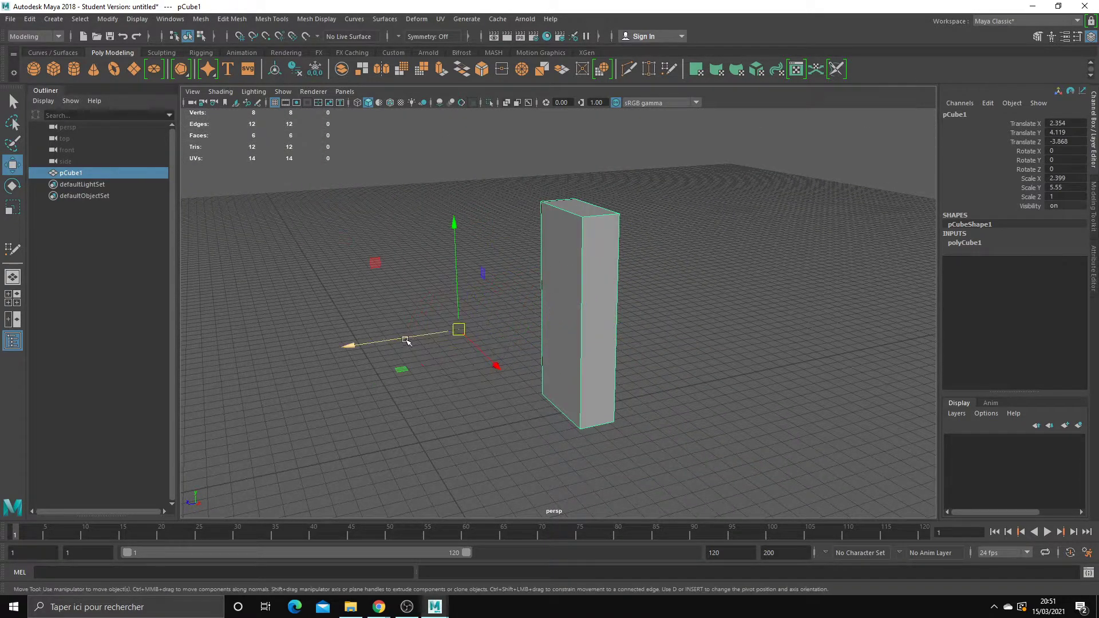
{"action": "mouse_move", "coordinate": [458, 345]}
{"action": "left_mouse_down", "text": "alt"}
{"action": "mouse_move", "coordinate": [517, 363]}
{"action": "mouse_move", "coordinate": [469, 359]}
{"action": "left_mouse_up", "text": "alt"}
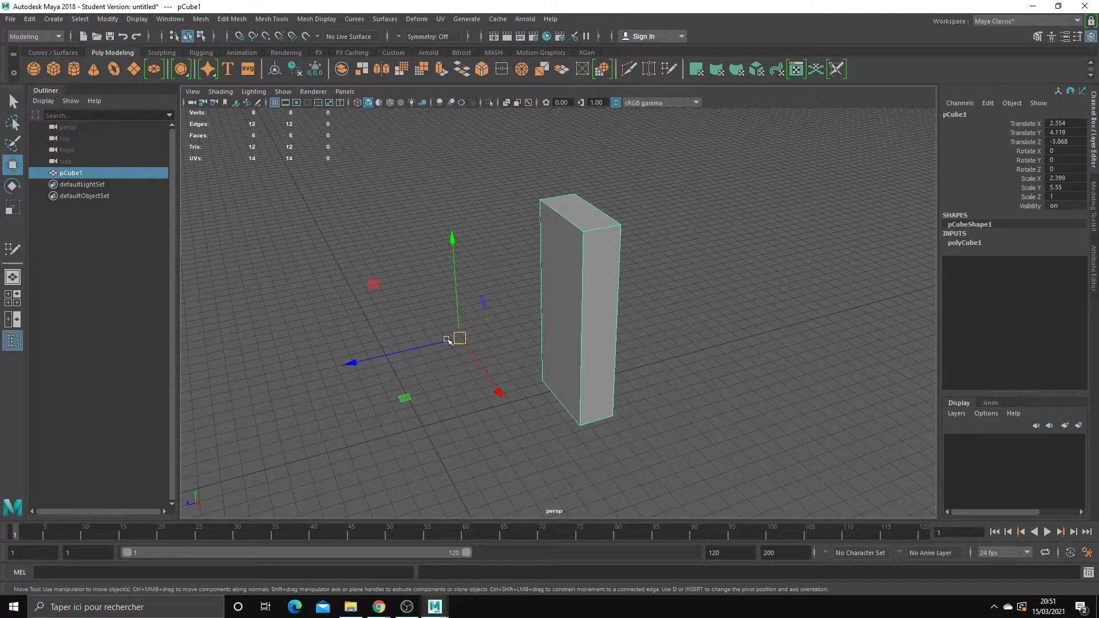
- Try rotating the block around its offset pivot, and undo both the rotation and the pivot move
{"action": "key", "text": "e"}
{"action": "left_click_drag", "start_coordinate": [417, 253], "coordinate": [302, 257]}
{"action": "key", "text": "ctrl+z"}
{"action": "key", "text": "ctrl+z"}
{"action": "key", "text": "w"}
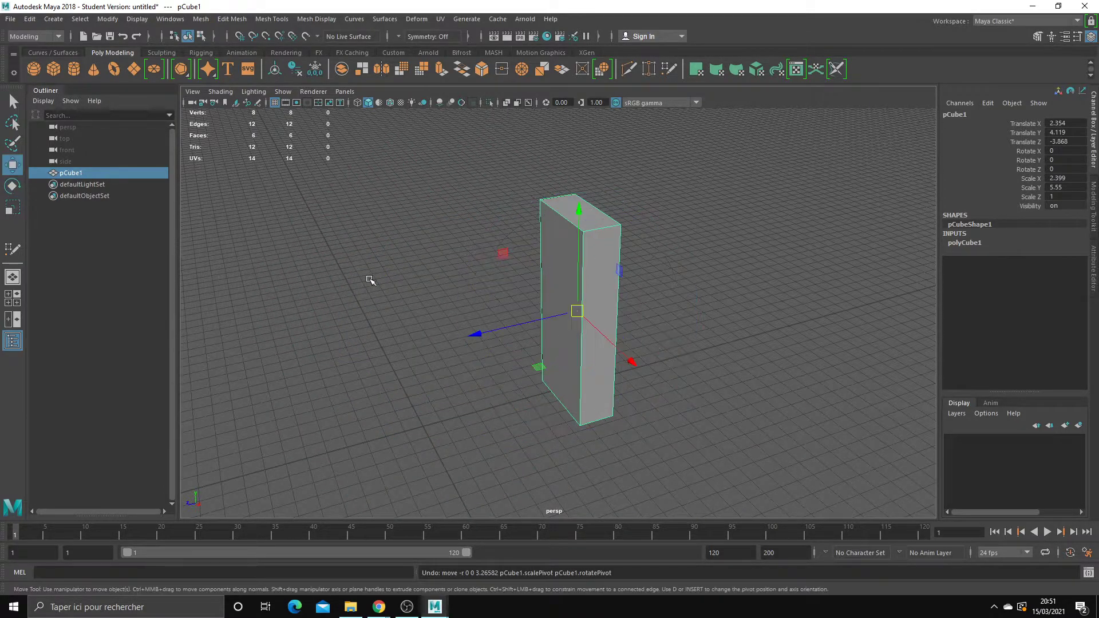
- Show the Modeling Toolkit for the selected block
{"action": "left_click_drag", "start_coordinate": [370, 280], "coordinate": [448, 295], "text": "alt"}
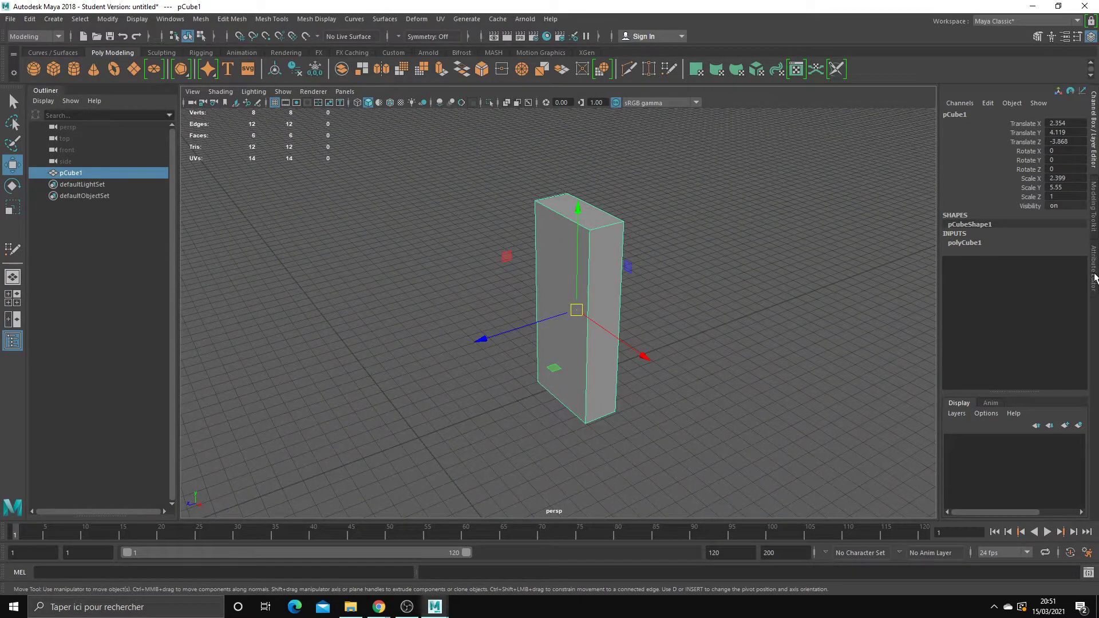
{"action": "left_click", "coordinate": [1095, 223]}
{"action": "middle_click_drag", "start_coordinate": [731, 351], "coordinate": [623, 391], "text": "alt"}
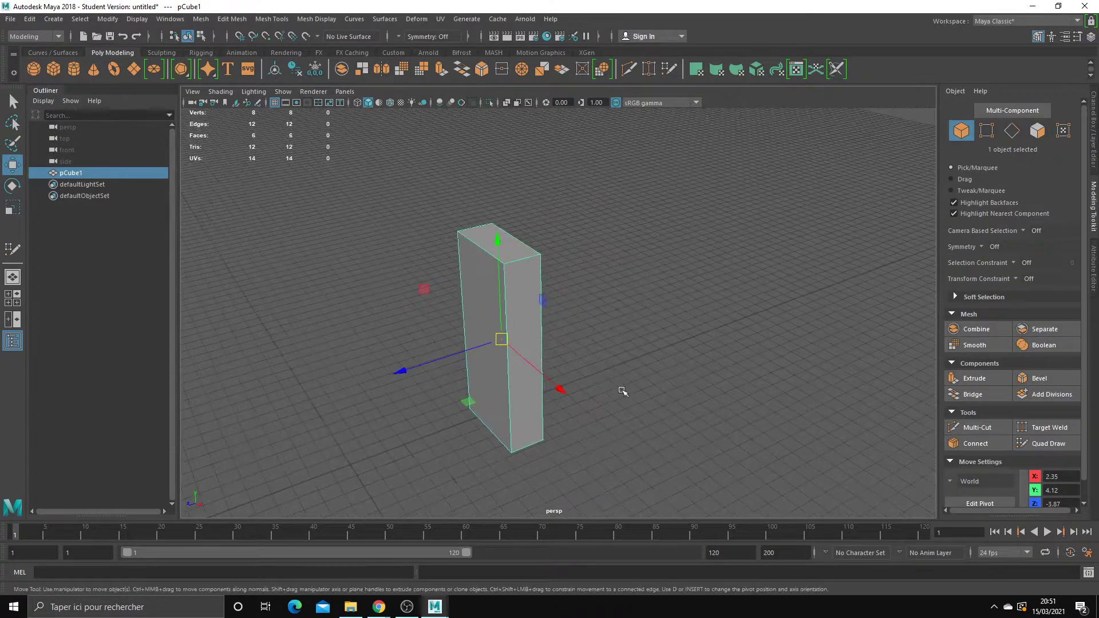
{"action": "left_click_drag", "start_coordinate": [599, 365], "coordinate": [714, 333], "text": "alt"}
{"action": "middle_click_drag", "start_coordinate": [714, 334], "coordinate": [725, 326], "text": "alt"}
{"action": "left_click_drag", "start_coordinate": [725, 326], "coordinate": [670, 333], "text": "alt"}
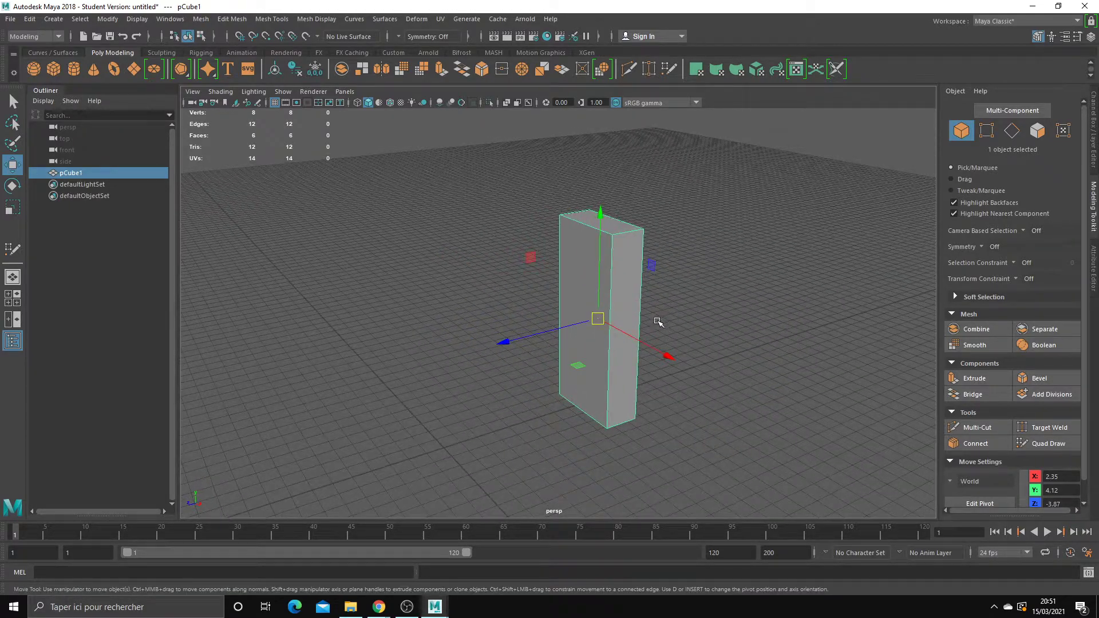